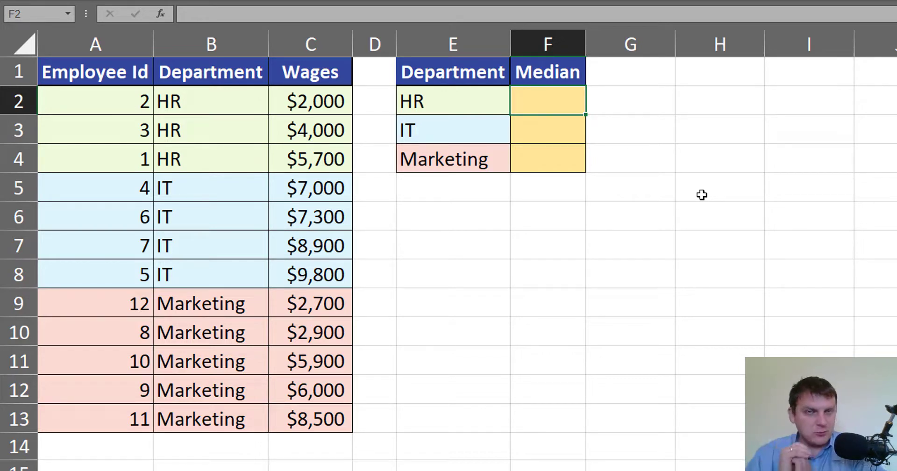
Begin a MEDIAN formula in the HR median cell, then abandon it and review the wages.
left_click(490, 111)
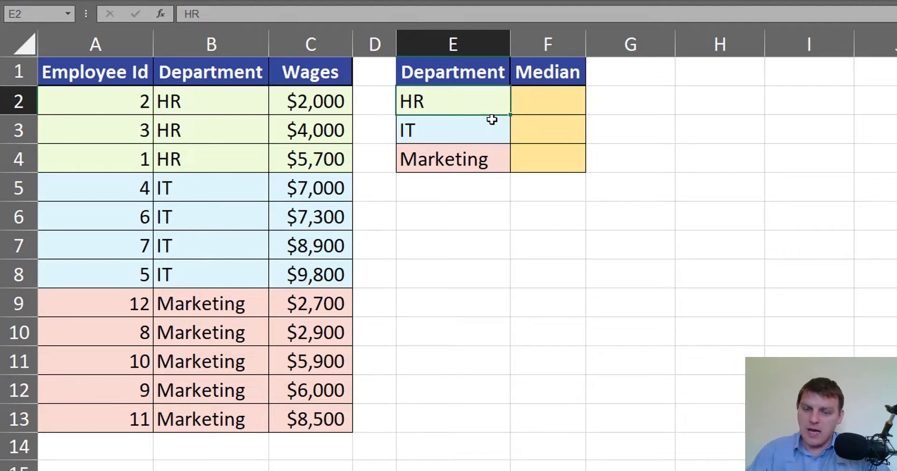
key("Right")
type("=me")
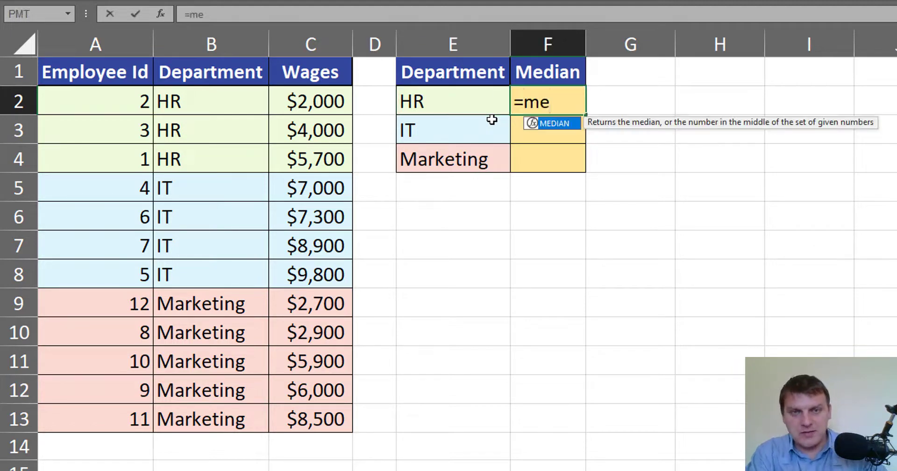
type("d")
key("Tab")
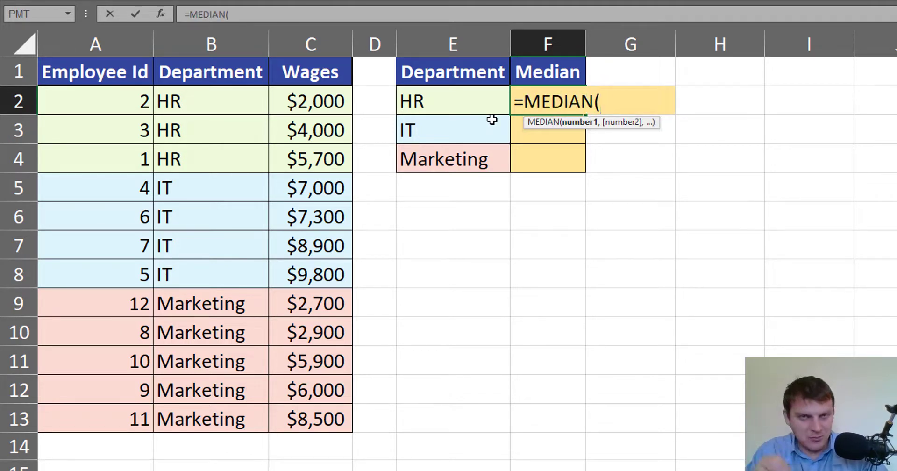
key("Escape")
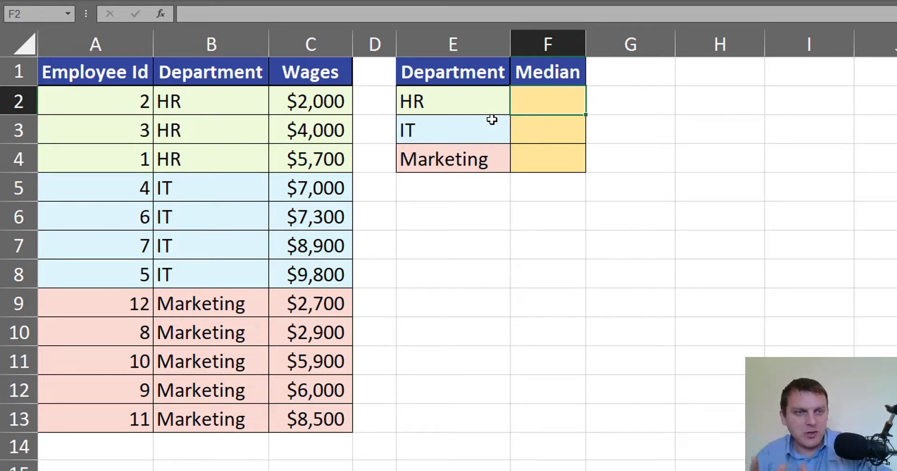
left_click_drag(310, 101, 315, 421)
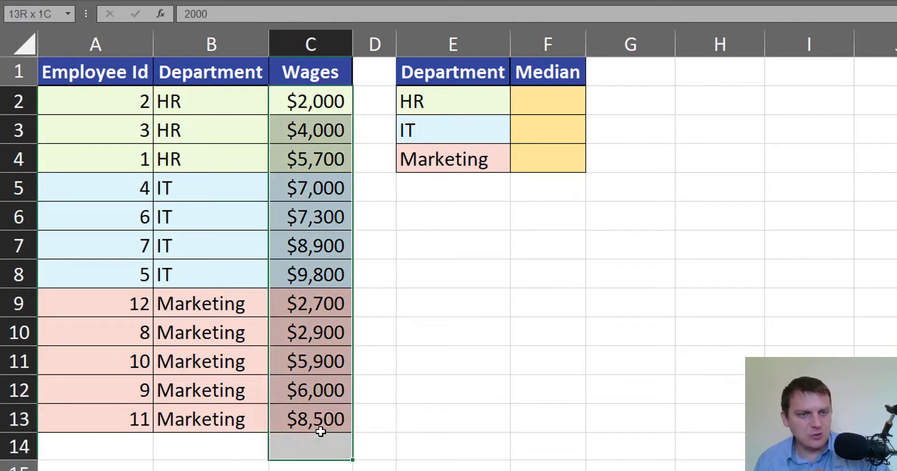
left_click(542, 93)
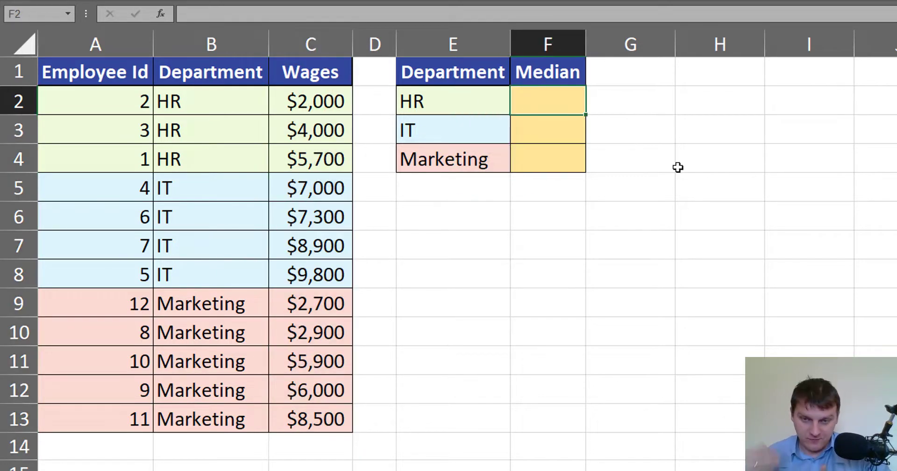
Start an IF formula in F2 testing whether locked range $B$2:$B$13 equals E2.
type("=")
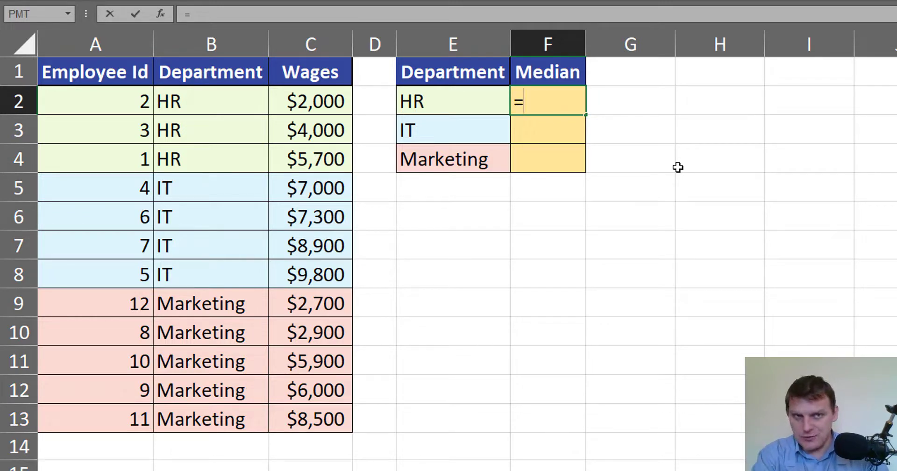
type("if")
key("Tab")
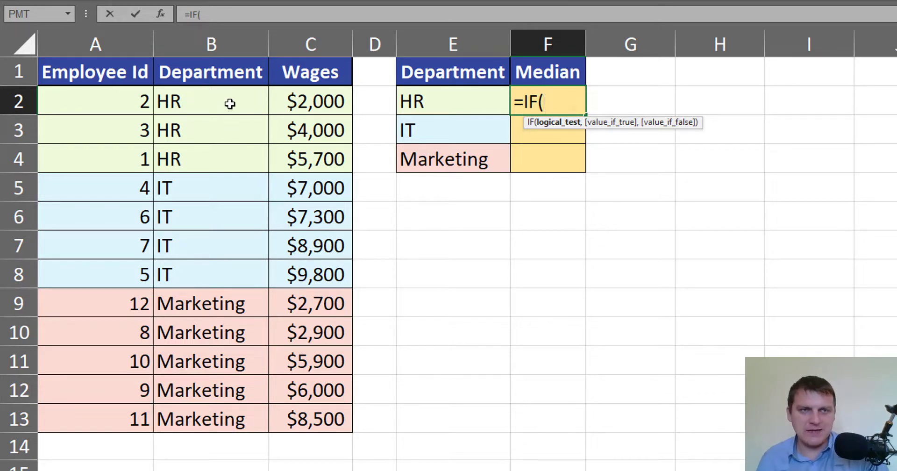
left_click_drag(229, 101, 222, 416)
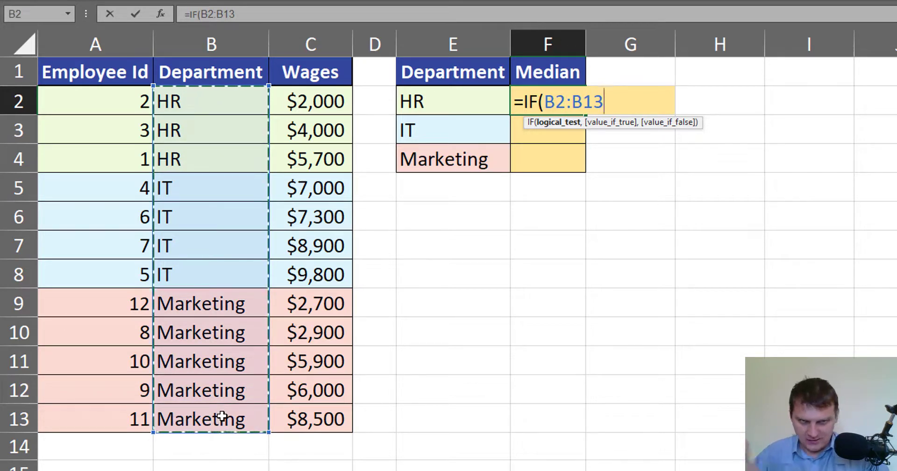
key("F4")
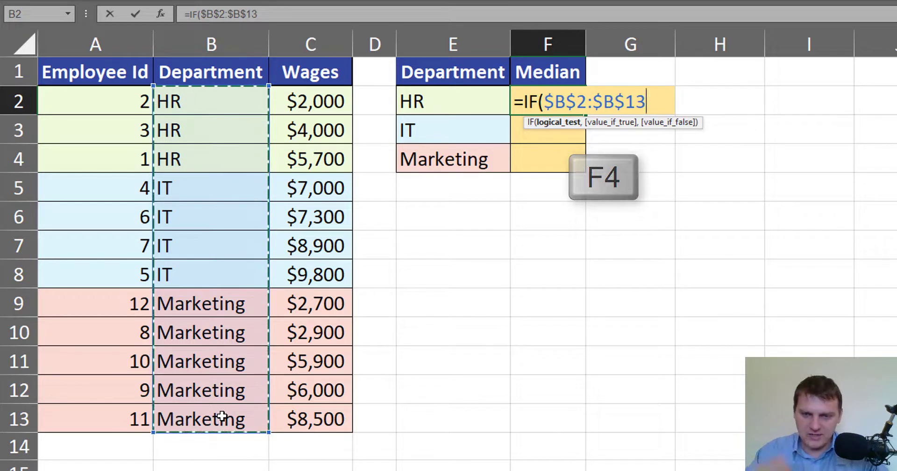
type("=")
left_click(483, 103)
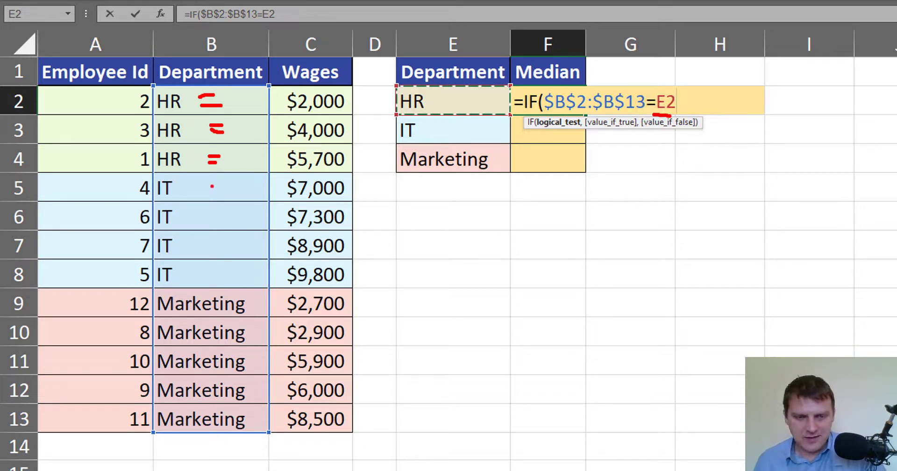
mouse_move(208, 185)
left_mouse_down()
mouse_move(220, 183)
mouse_move(213, 196)
left_mouse_up()
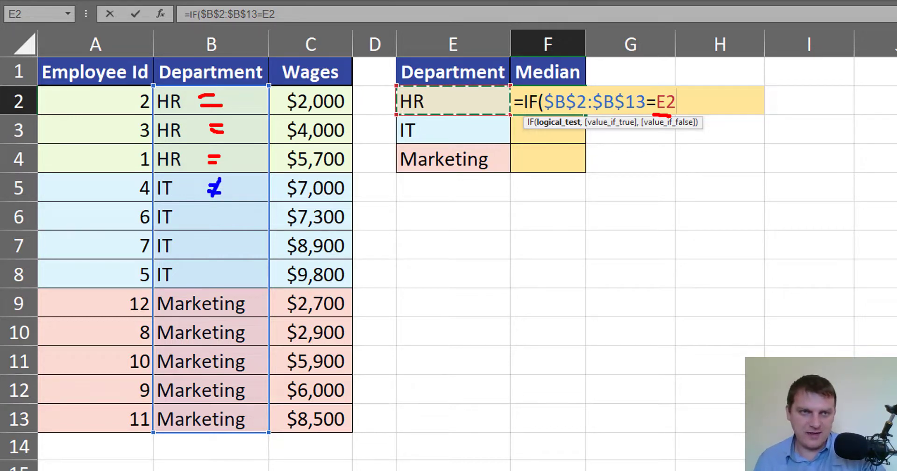
mouse_move(141, 77)
left_mouse_down()
mouse_move(280, 117)
mouse_move(356, 117)
left_mouse_up()
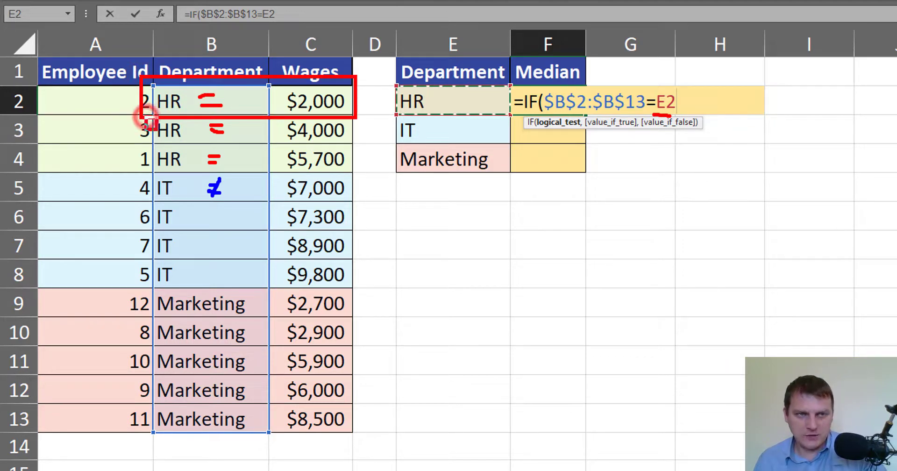
left_click_drag(144, 117, 356, 142)
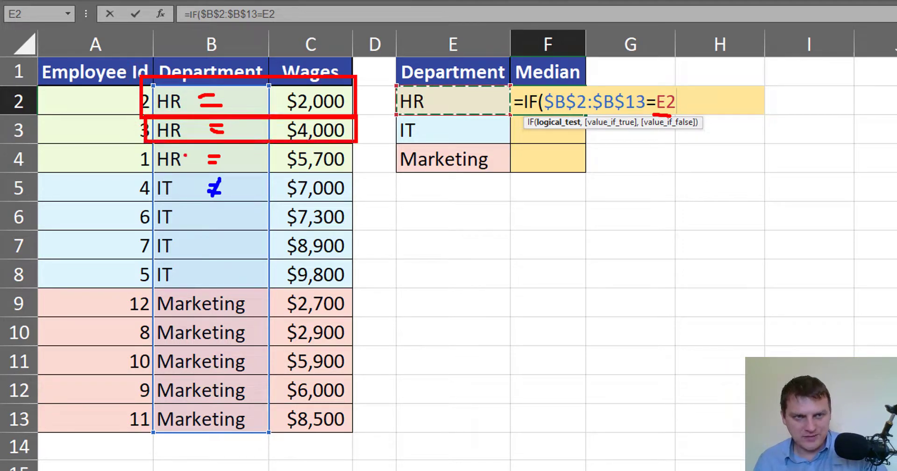
mouse_move(144, 144)
left_mouse_down()
mouse_move(224, 161)
mouse_move(363, 167)
left_mouse_up()
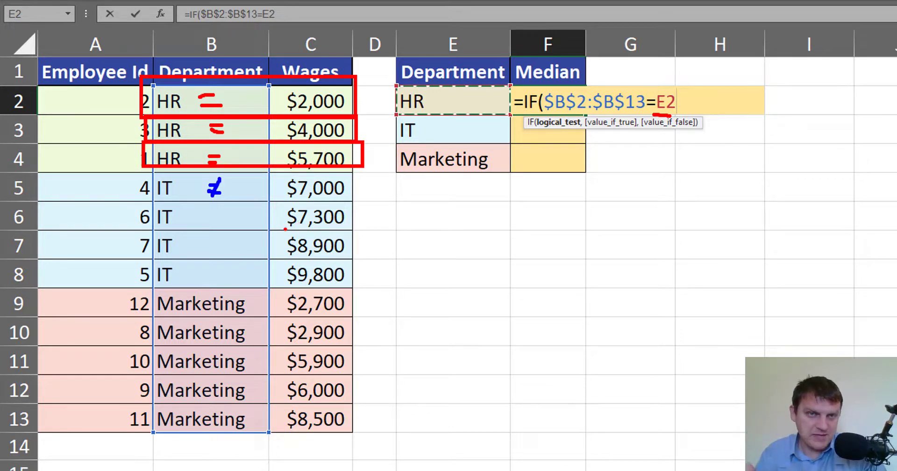
key("Escape")
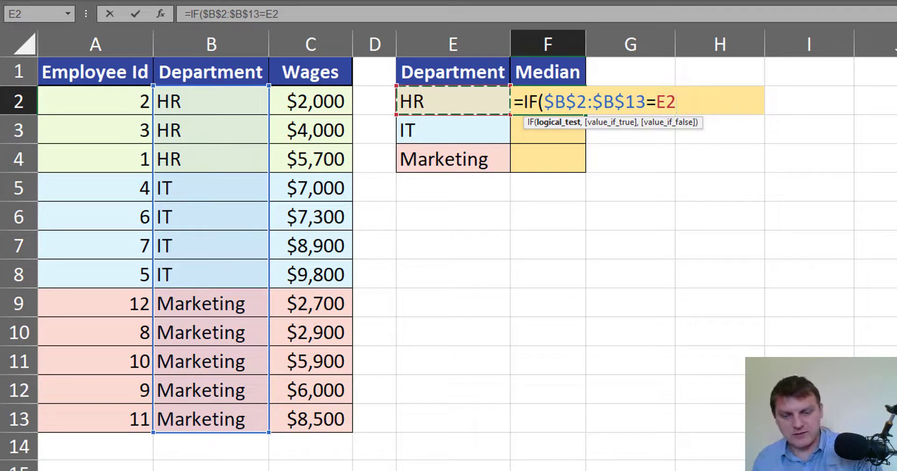
Finish F2's IF so it returns the locked wages $C$2:$C$13 when true and "no" otherwise.
type(",")
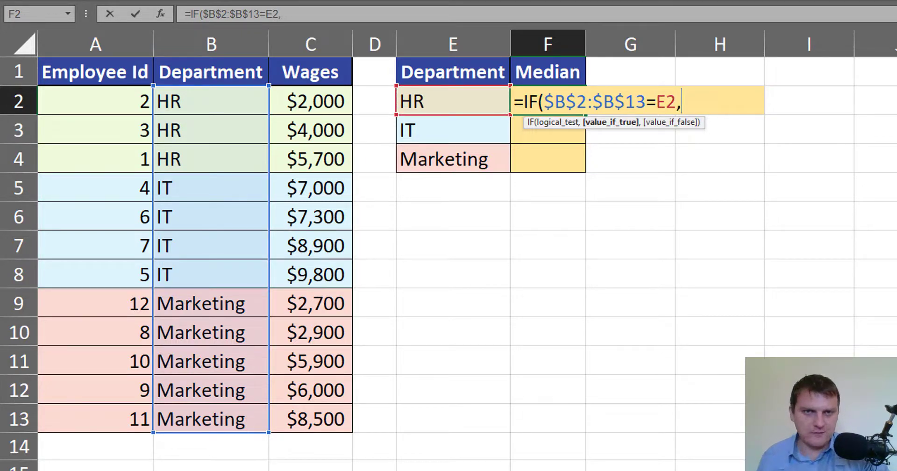
left_click_drag(327, 104, 335, 410)
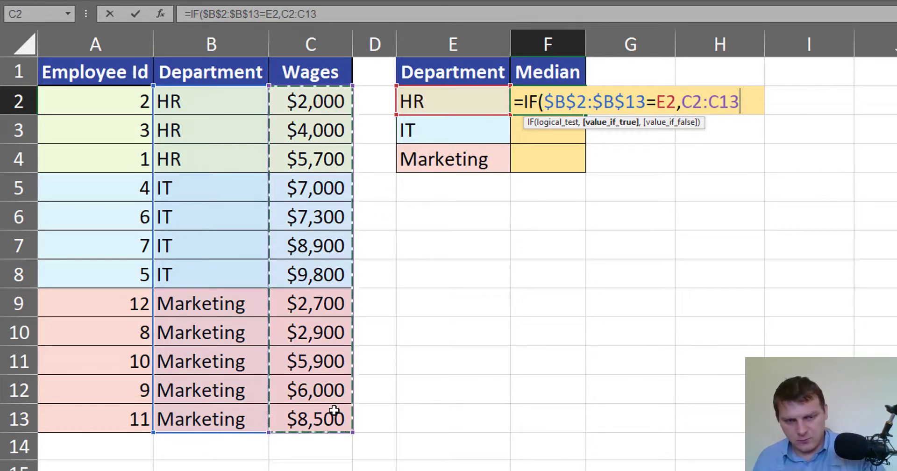
key("F4")
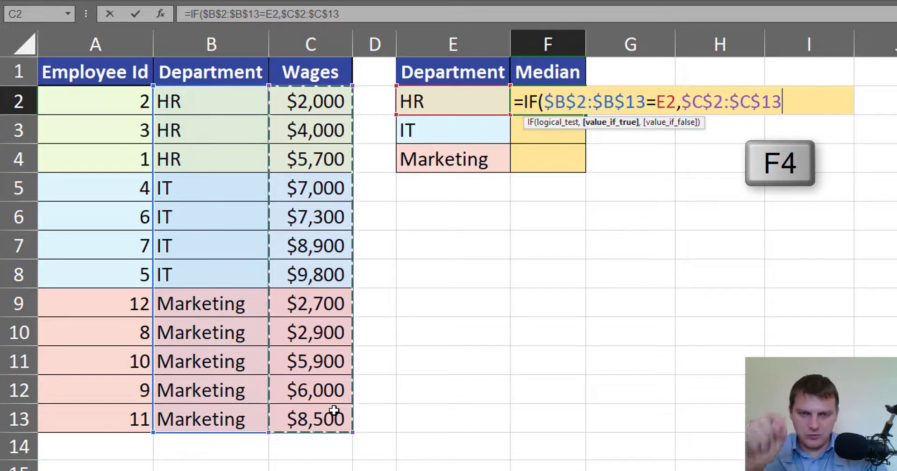
type(",")
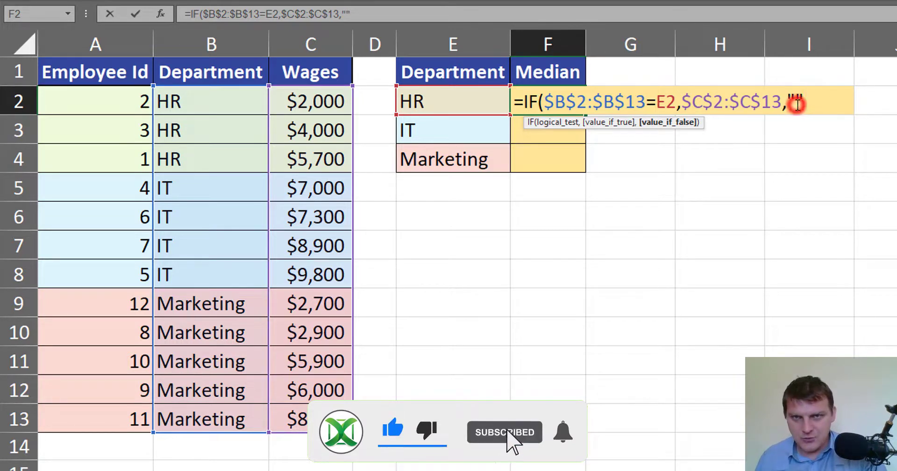
key("Left")
type("no")
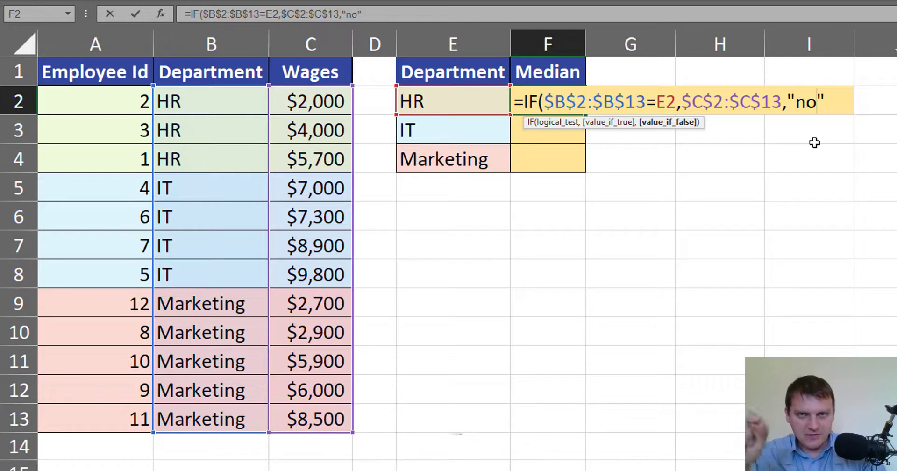
left_click(833, 102)
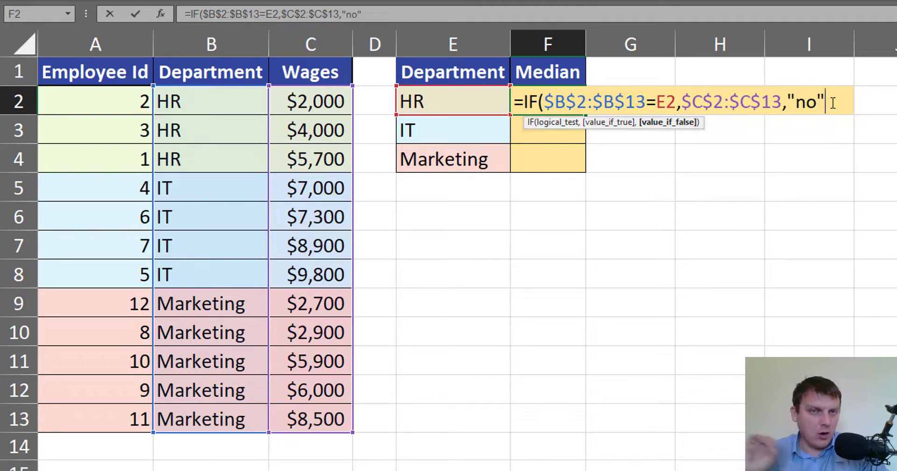
type(")")
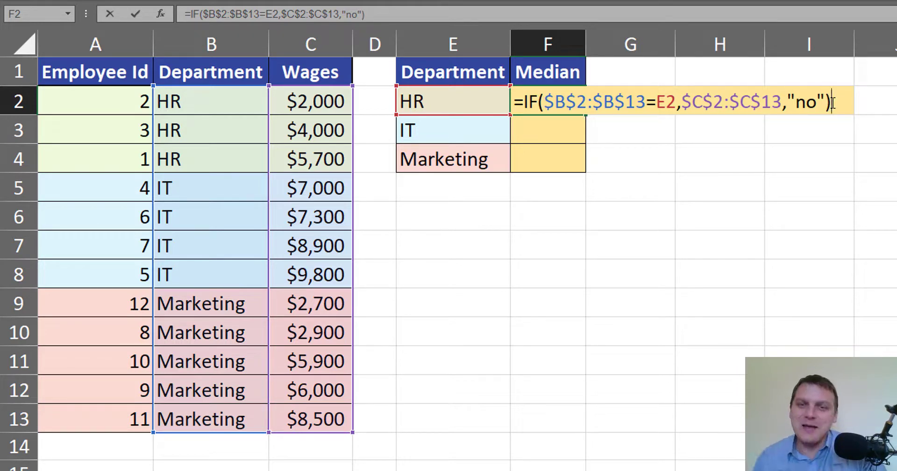
key("ctrl+Return")
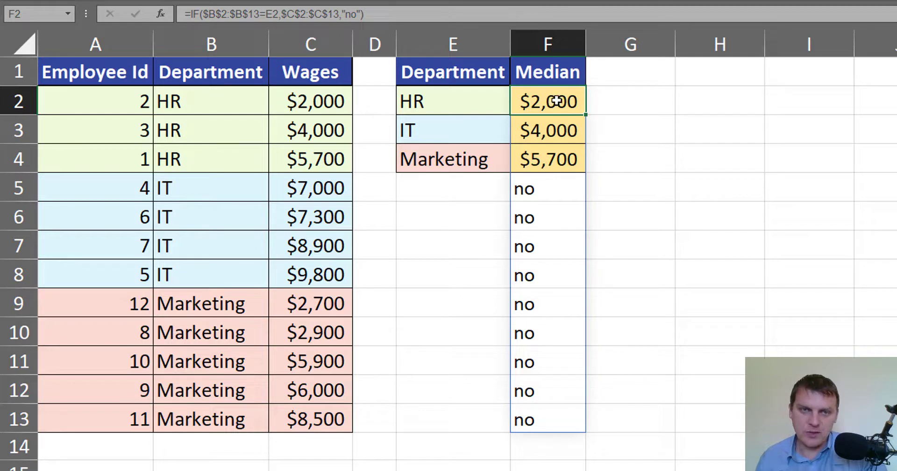
left_click_drag(556, 103, 564, 159)
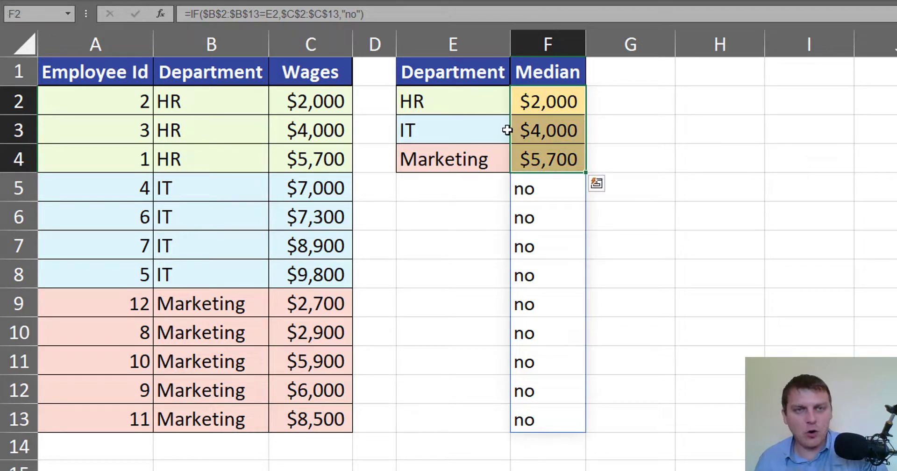
left_click(453, 95)
left_click_drag(544, 188, 560, 415)
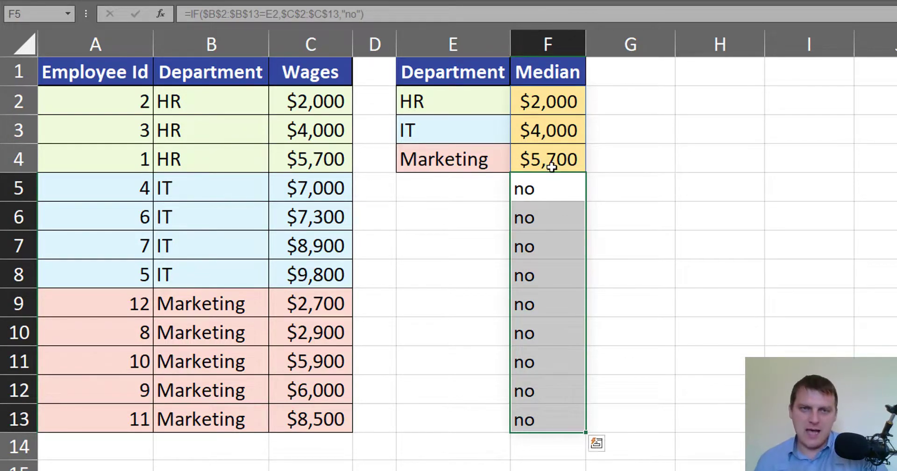
Wrap F2's IF formula inside MEDIAN so the HR row returns $4,000.
left_click(549, 104)
key("F2")
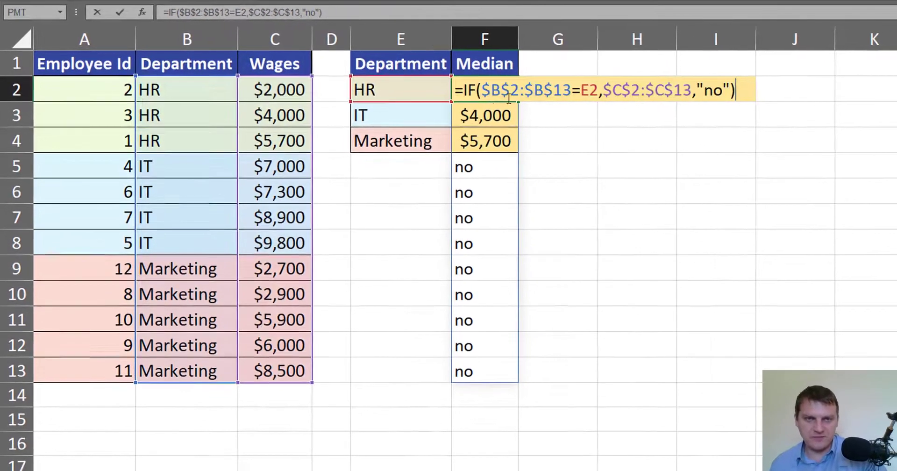
left_click(463, 91)
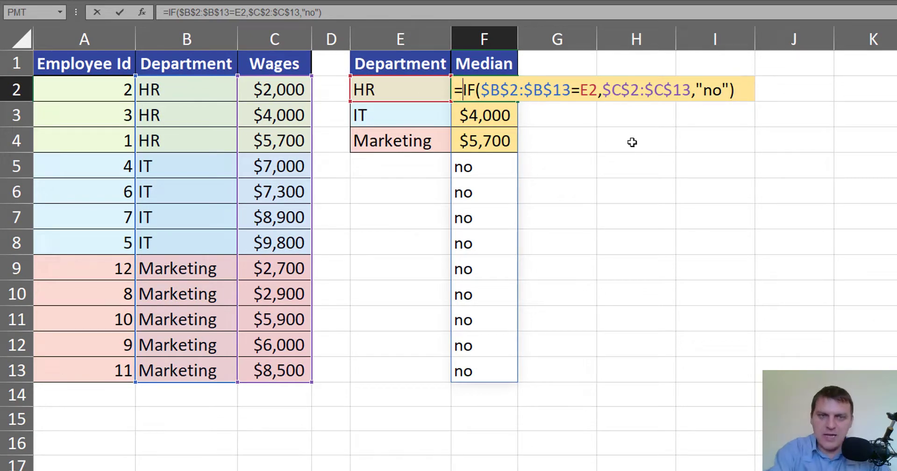
type("med")
key("Tab")
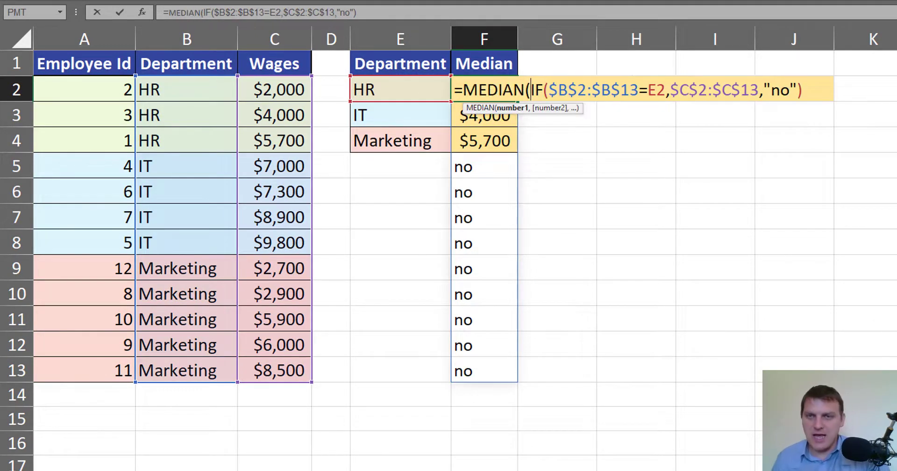
left_click(820, 90)
type(")")
key("ctrl+Return")
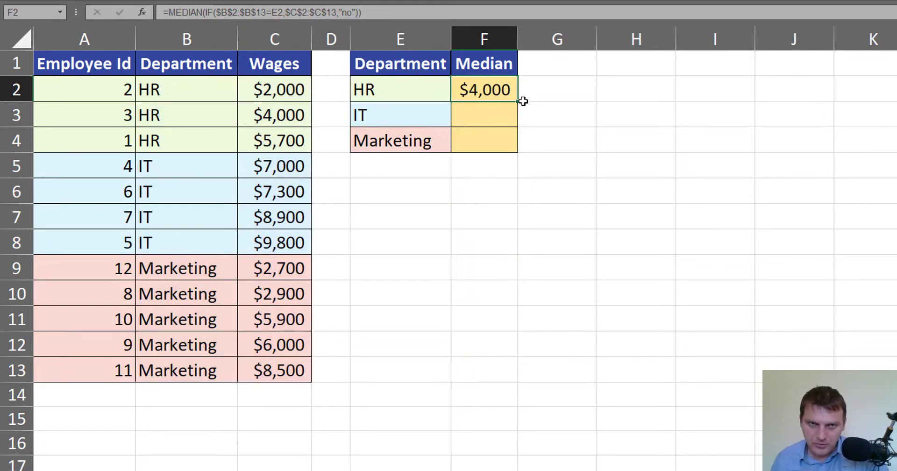
Fill the median formula down to F3:F4, then check IT $8,100 and Marketing $5,900 against the wages.
double_click(518, 101)
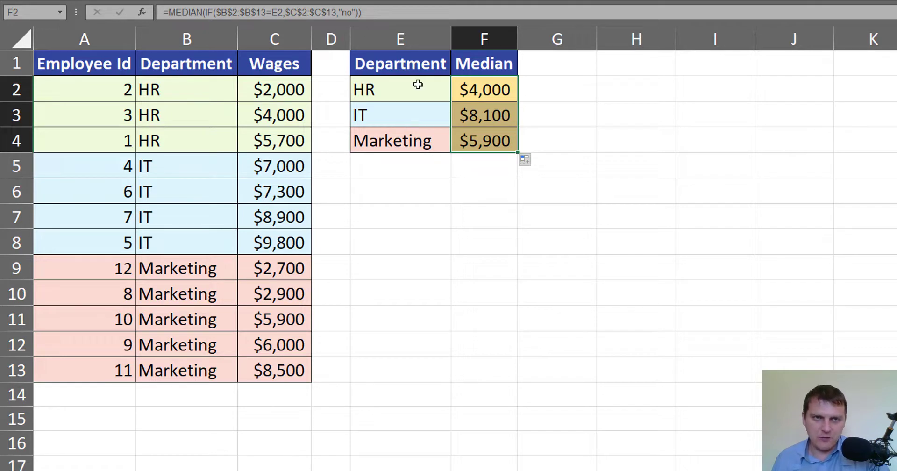
left_click(280, 115)
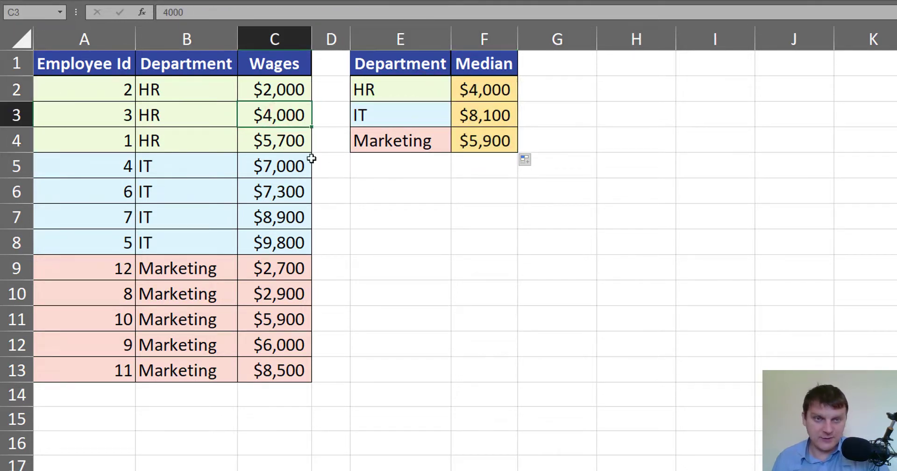
left_click_drag(403, 116, 472, 115)
left_click_drag(280, 192, 281, 217)
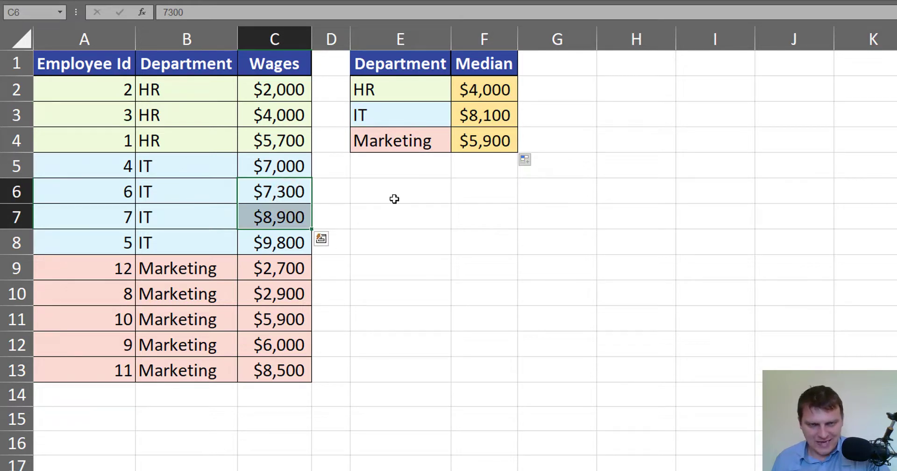
left_click(290, 317)
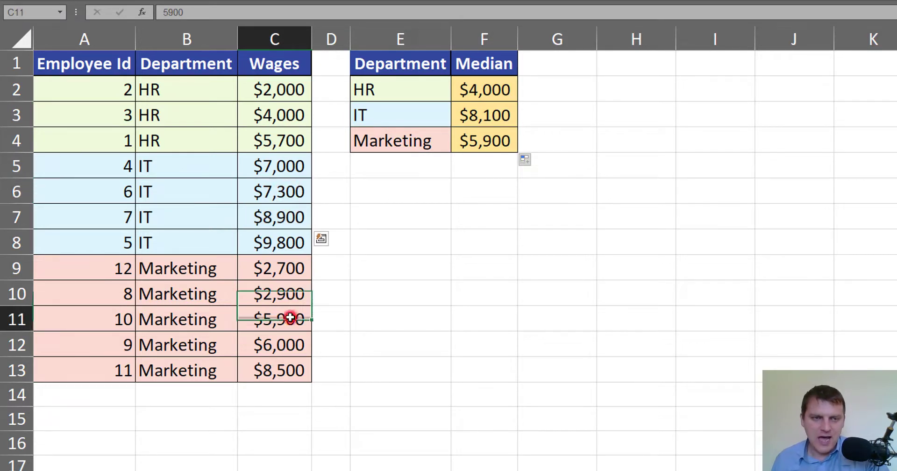